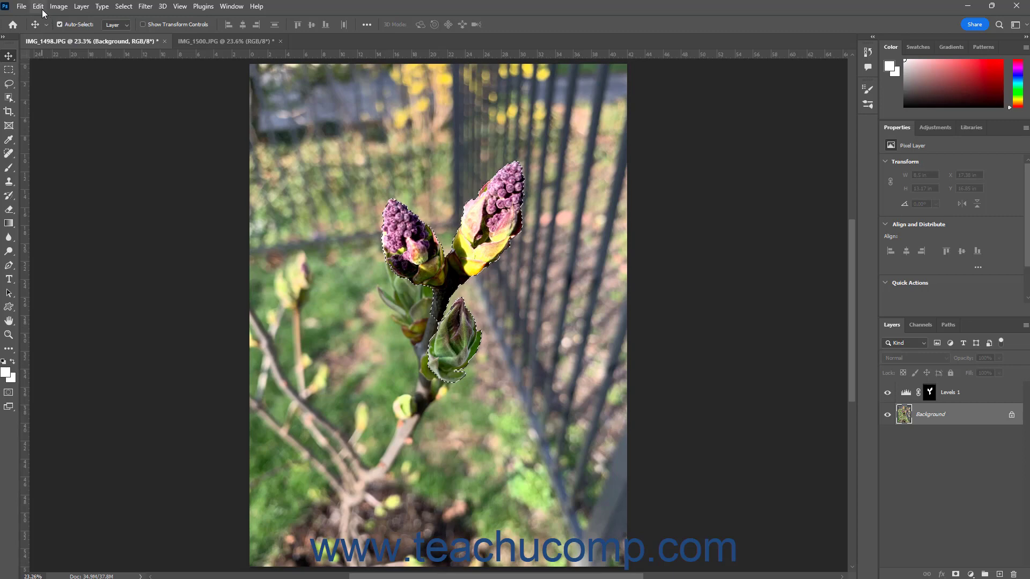
- Copy the merged contents of the selected lilac buds, then deselect
left_click(39, 7)
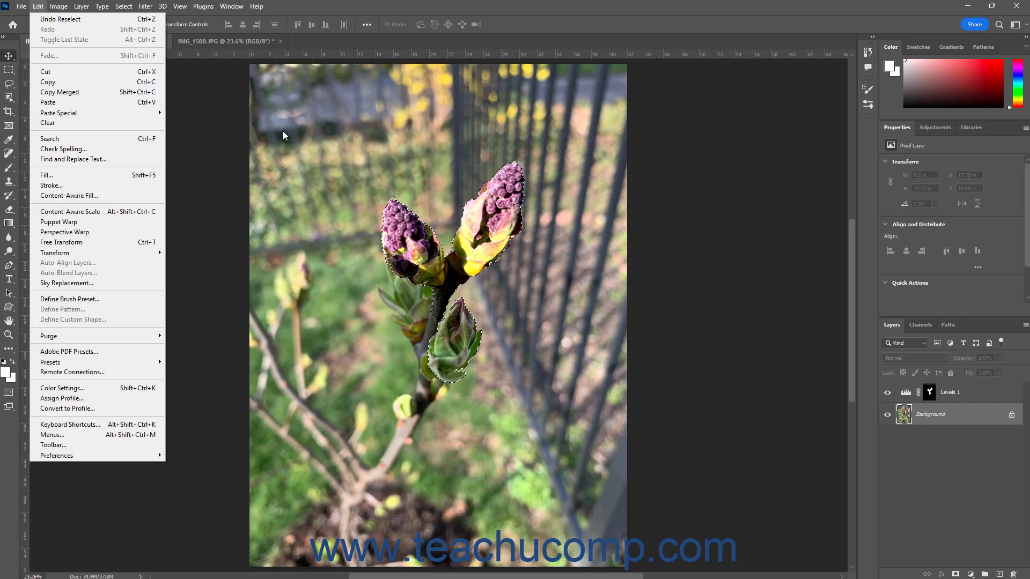
left_click(122, 93)
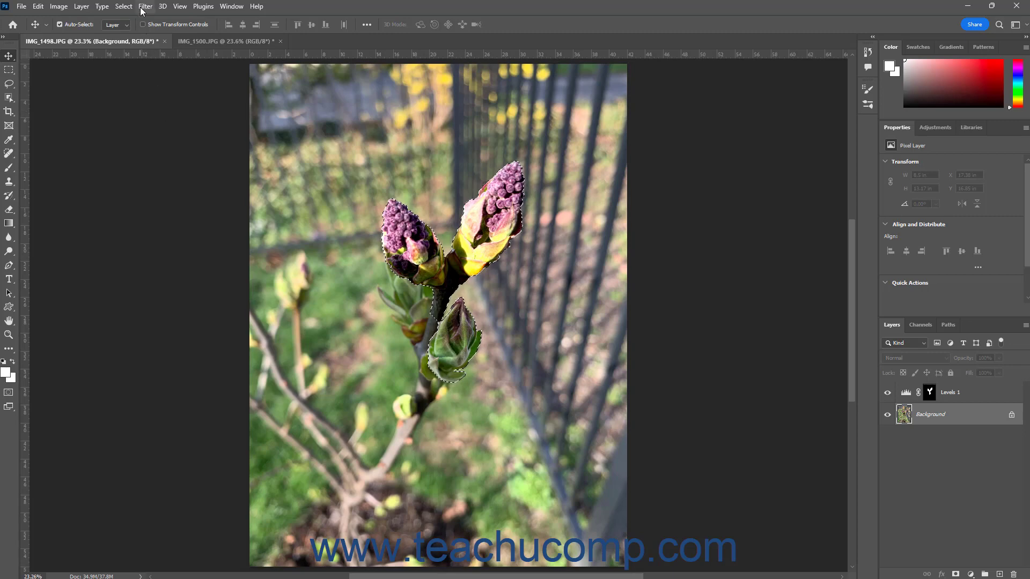
left_click(124, 7)
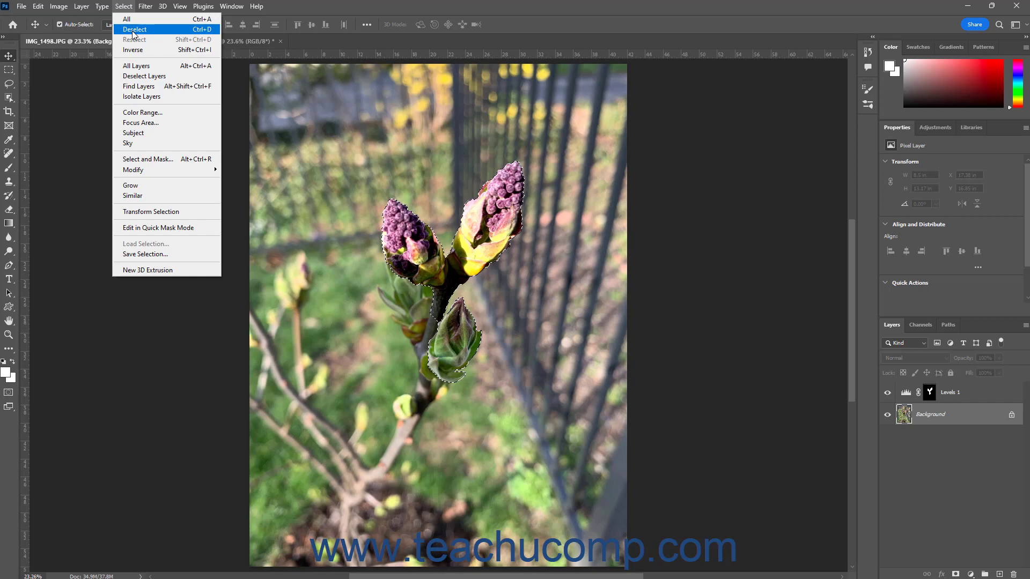
left_click(133, 35)
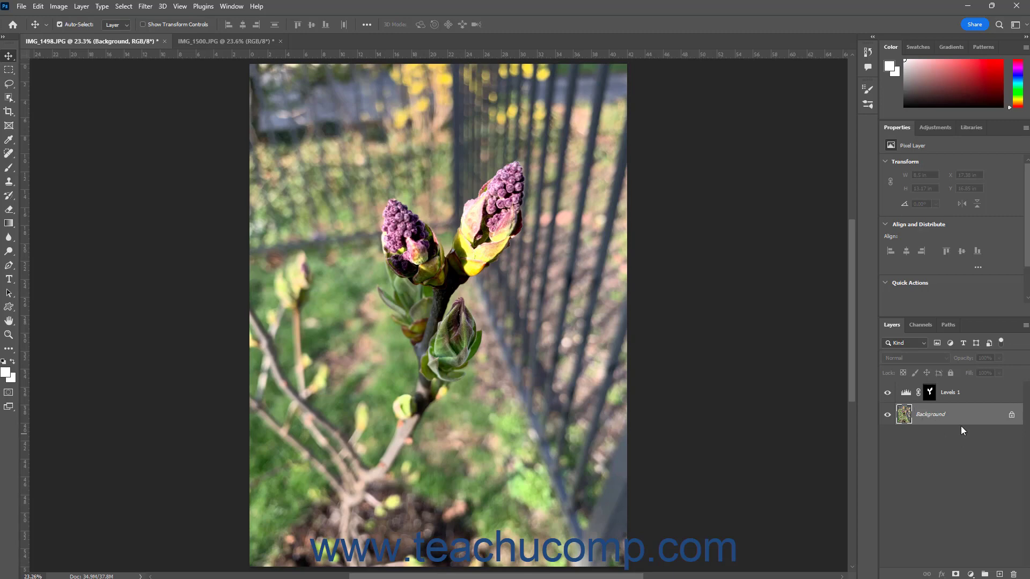
- Paste the copied buds as a new layer in the same image and nudge it slightly
left_click(40, 7)
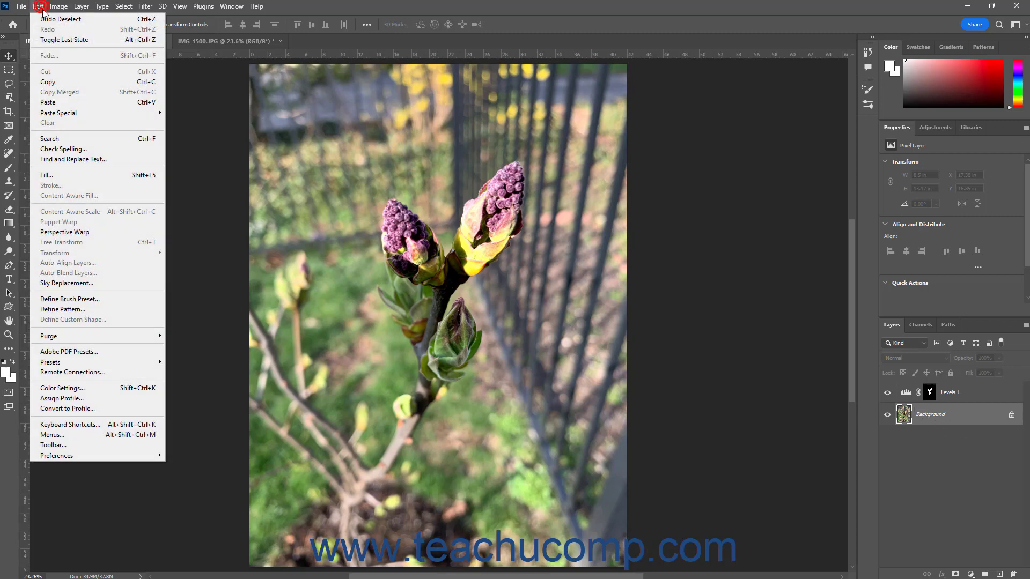
left_click(77, 103)
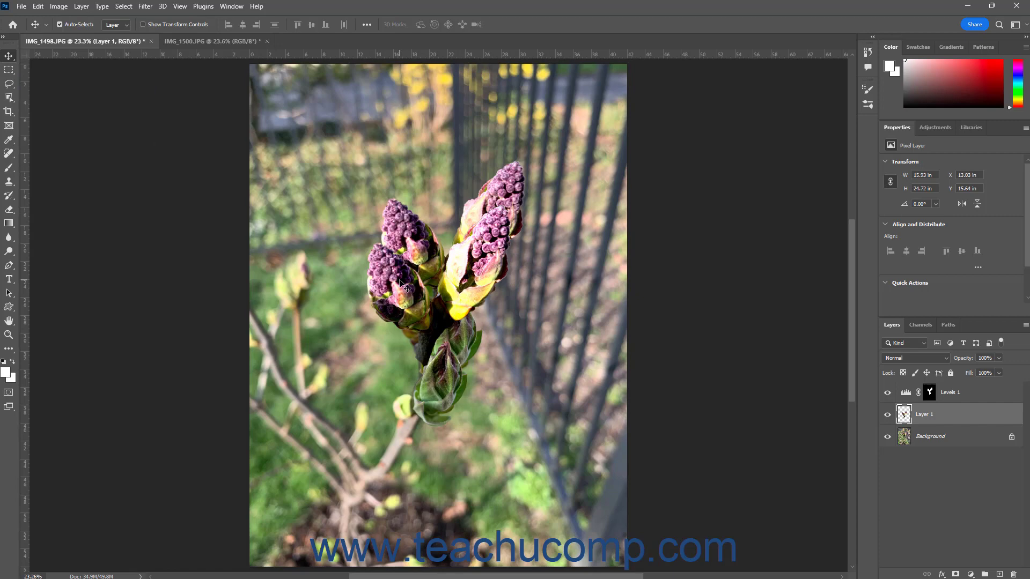
mouse_move(404, 284)
left_mouse_down()
mouse_move(436, 268)
mouse_move(419, 266)
mouse_move(403, 244)
mouse_move(415, 288)
left_mouse_up()
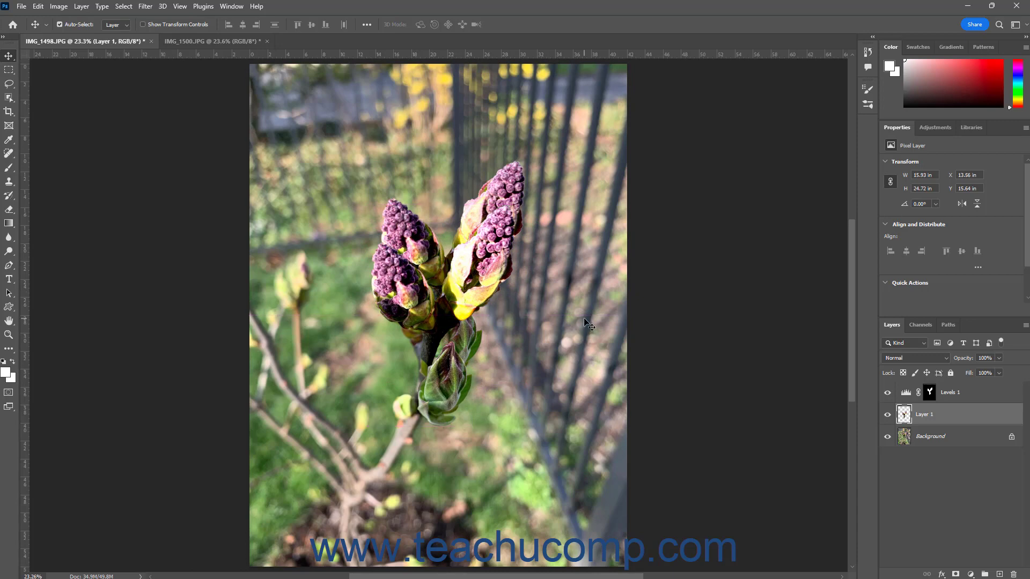
- Undo the move and the paste
left_click(37, 6)
left_click(43, 16)
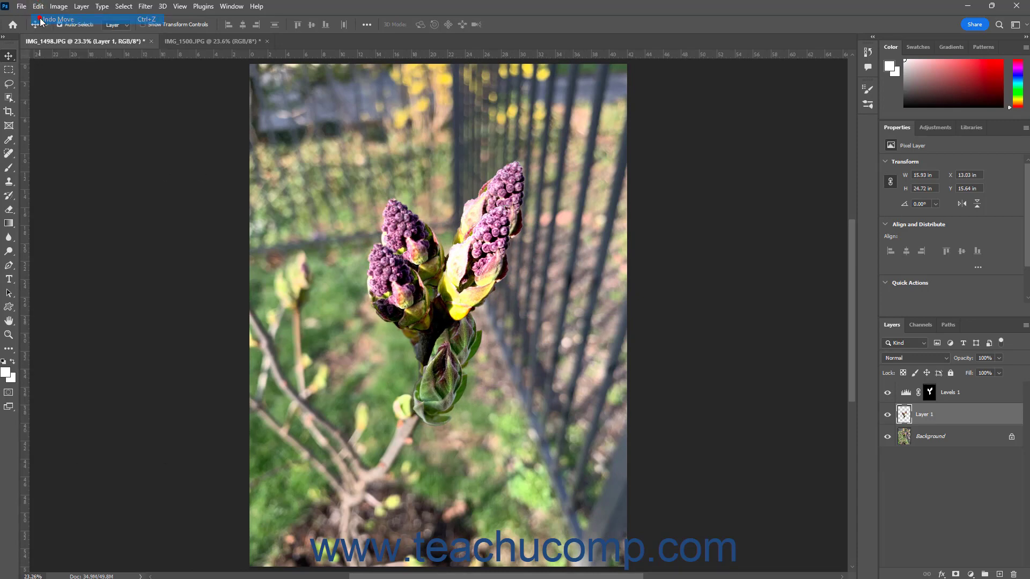
left_click(42, 8)
left_click(45, 15)
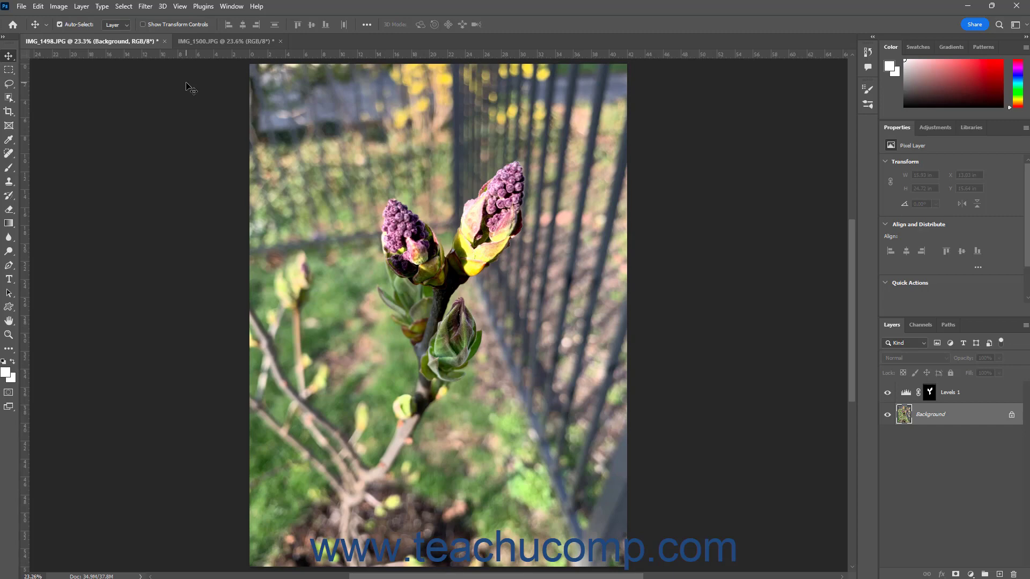
- Switch to IMG_1500.JPG, paste the copied buds in place, and undo that paste
left_click(209, 40)
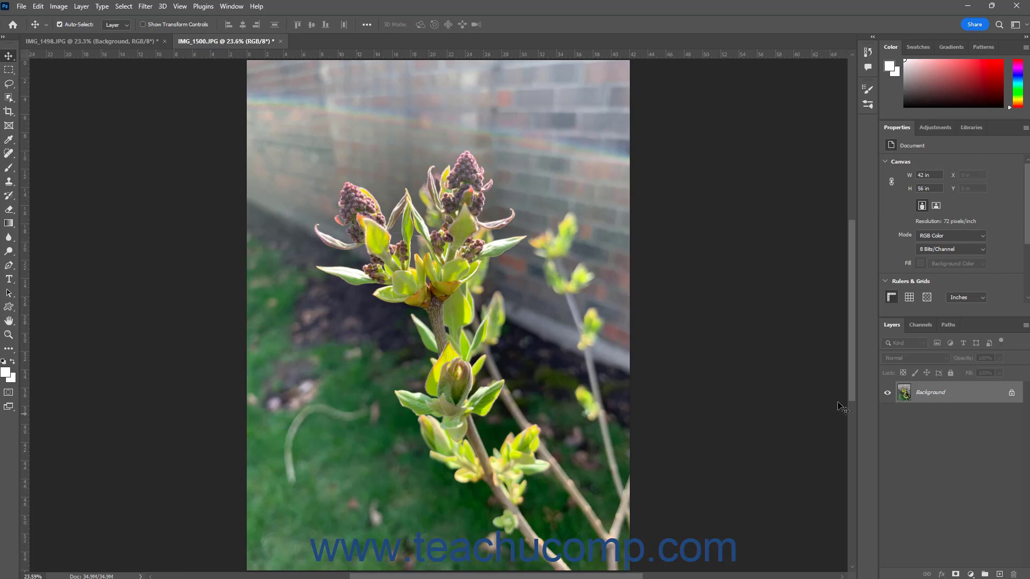
left_click(44, 8)
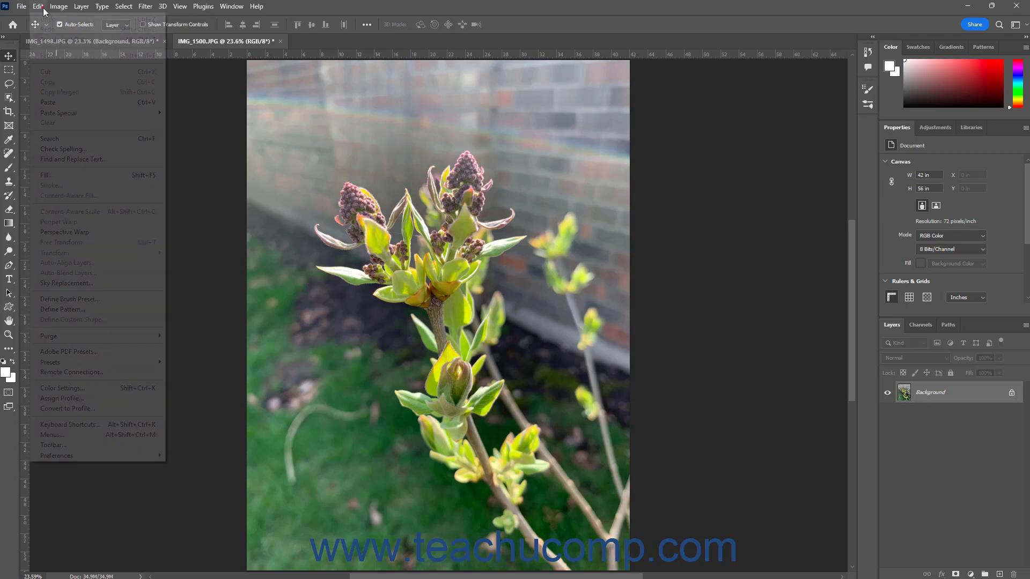
mouse_move(85, 116)
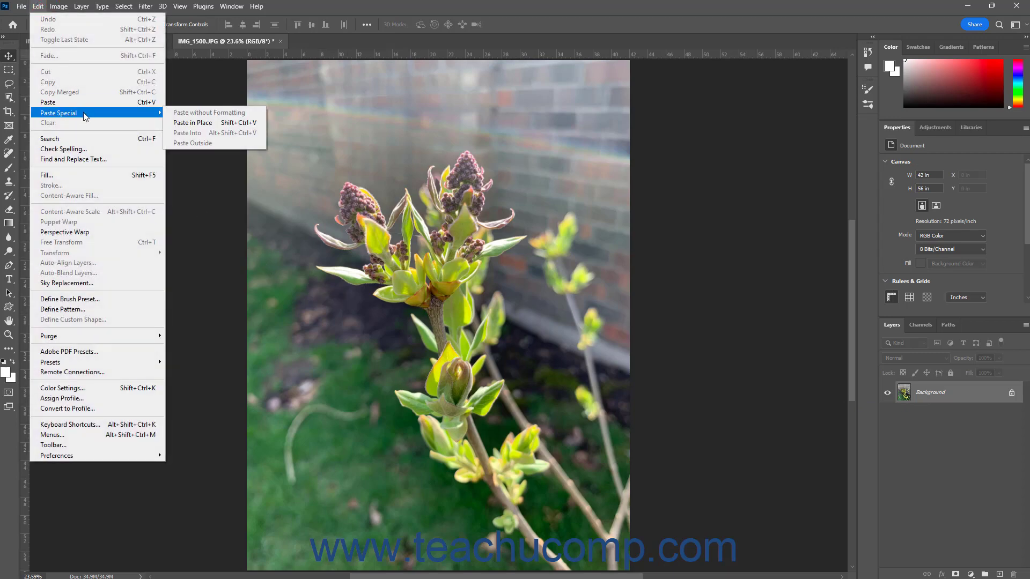
left_click(209, 124)
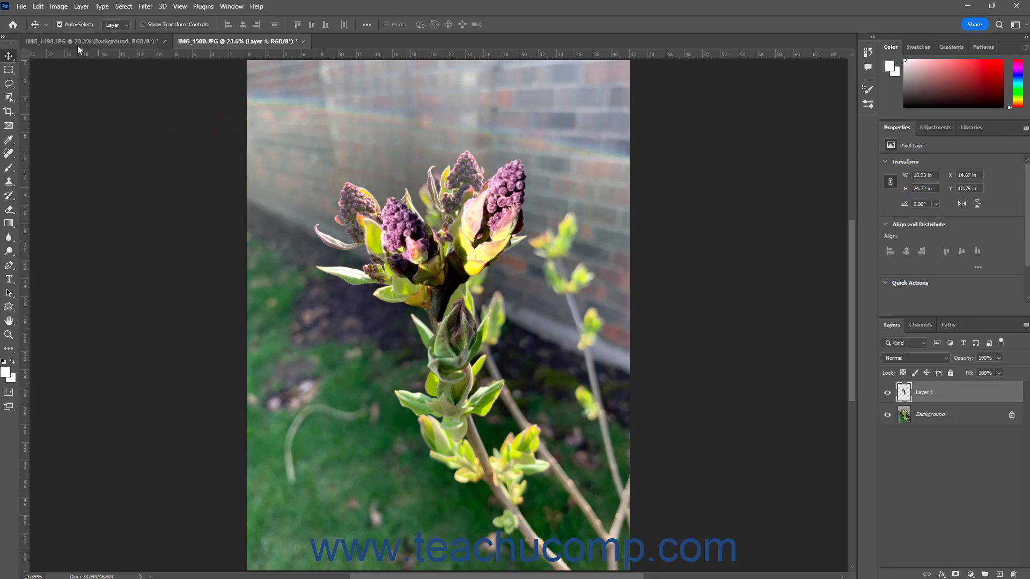
left_click(39, 6)
left_click(45, 21)
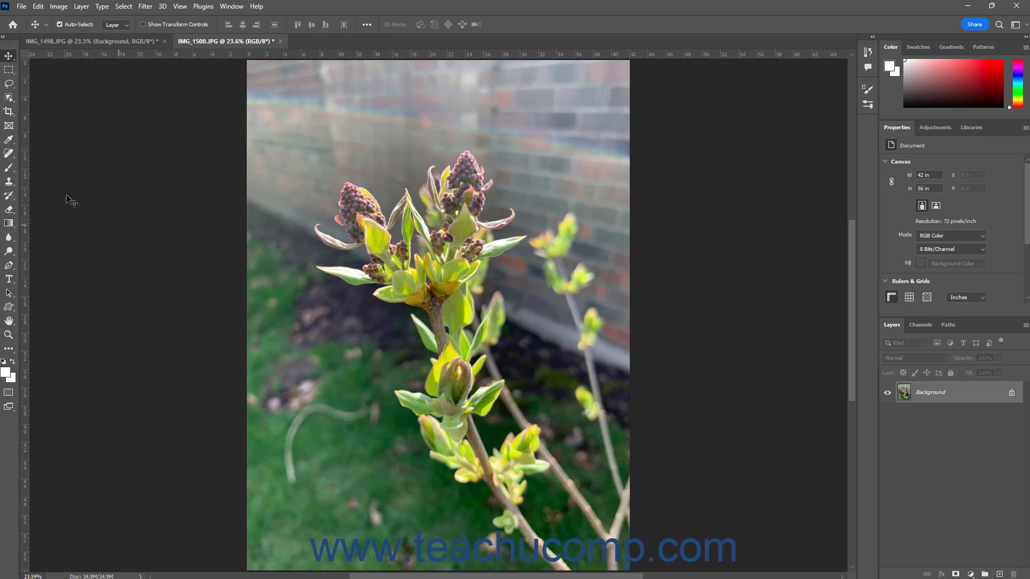
- Draw a rectangular marquee selection over the upper-right area of the image
left_click(8, 72)
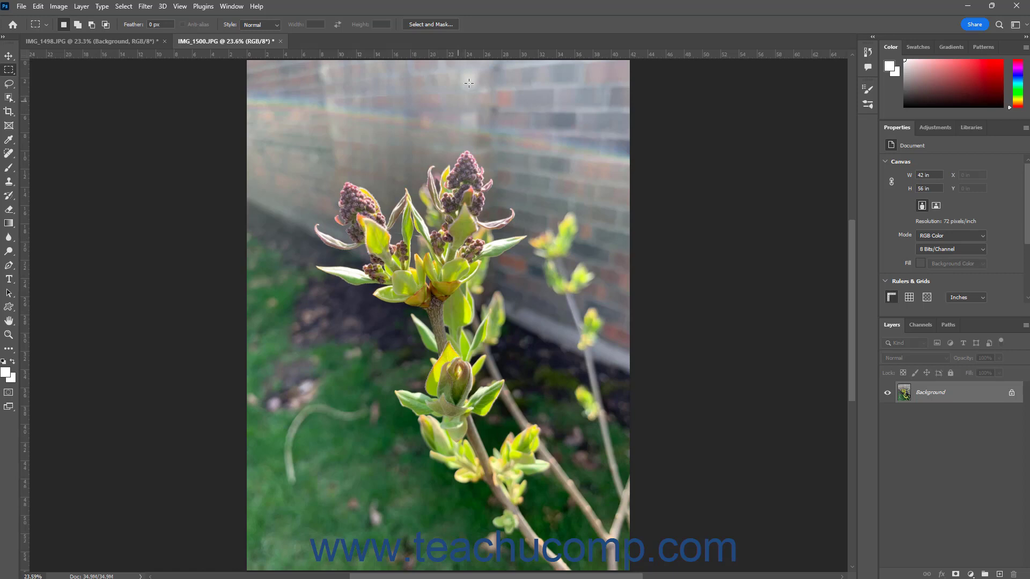
left_click_drag(456, 60, 629, 325)
- Paste the copied buds outside the rectangular selection, then undo that paste
left_click(38, 7)
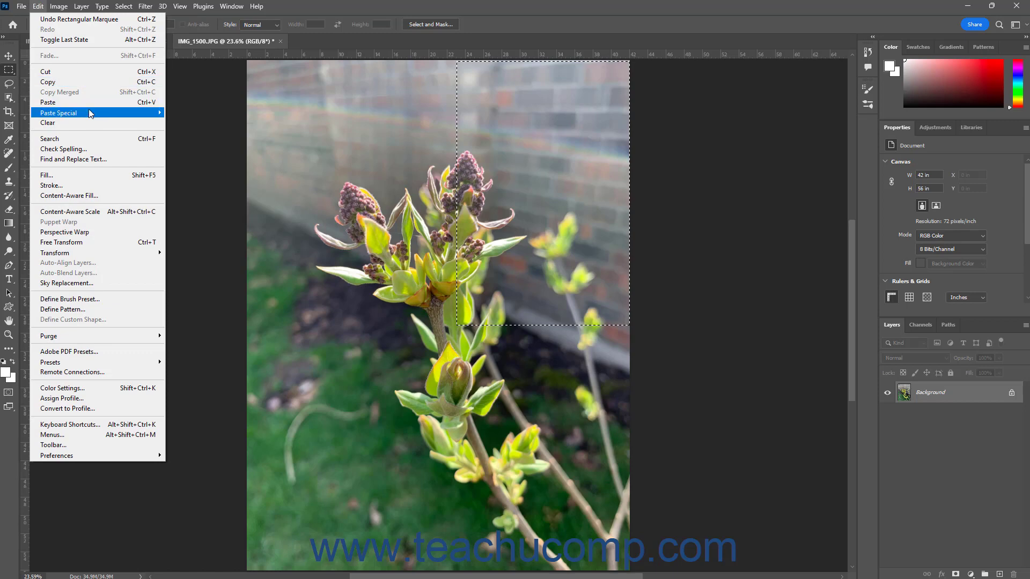
mouse_move(94, 113)
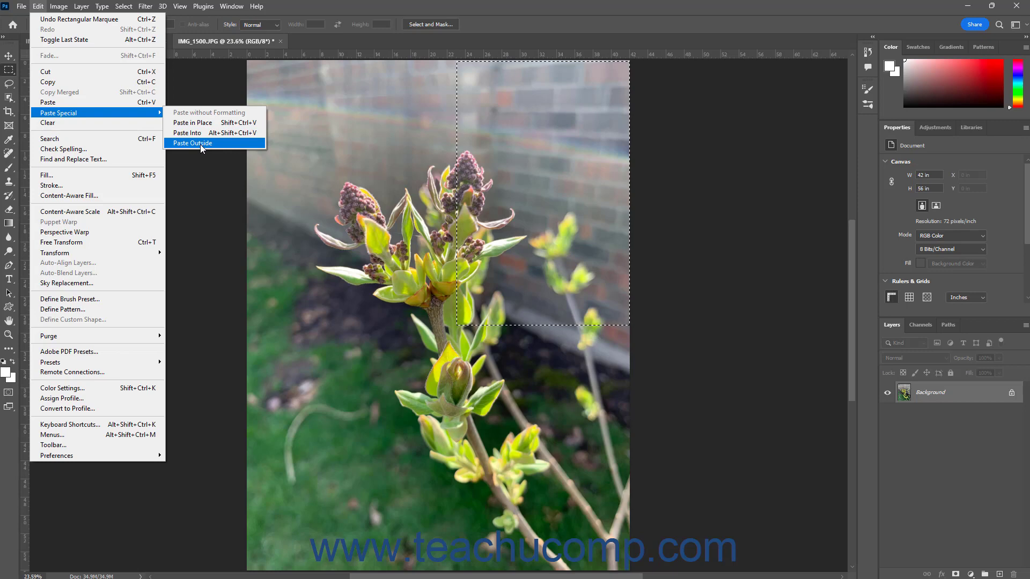
left_click(201, 144)
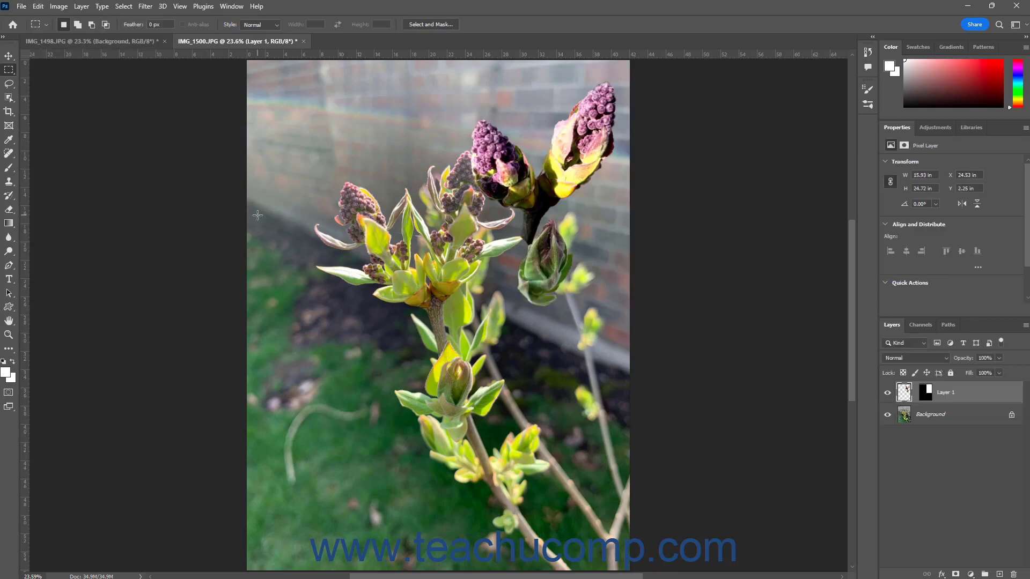
left_click(38, 6)
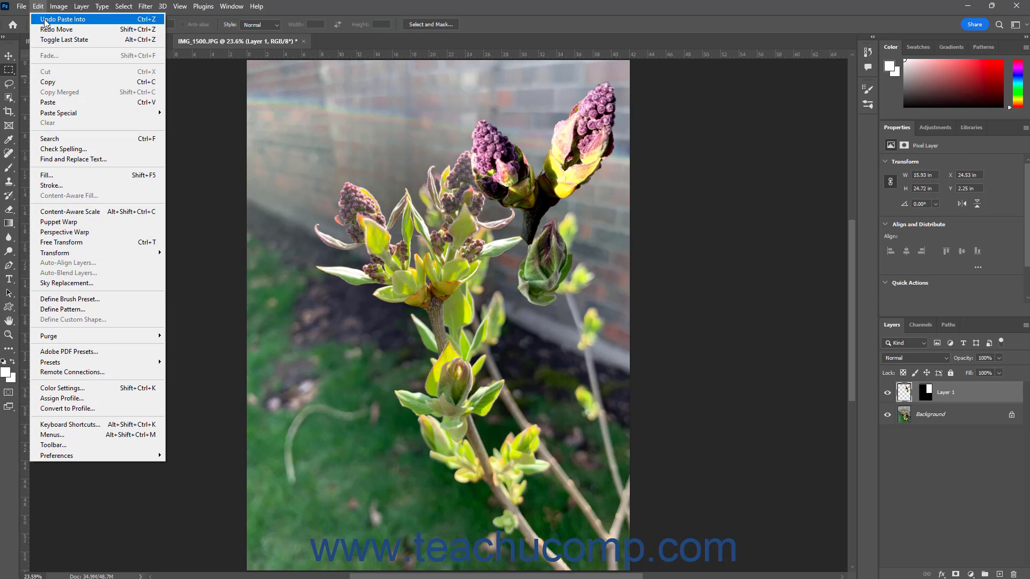
left_click(47, 19)
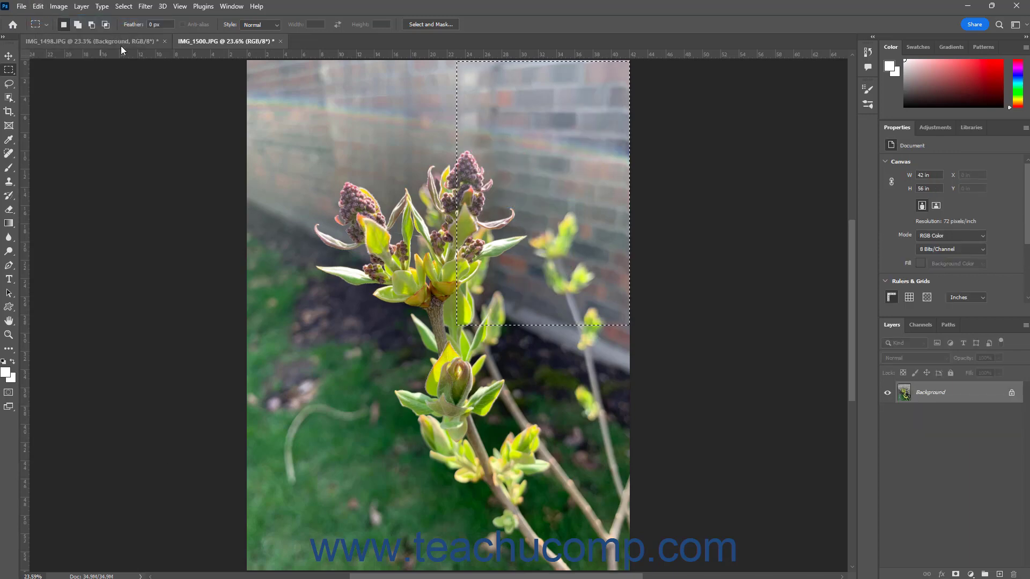
- Deselect the rectangle and paste the copied buds as a new layer
left_click(123, 6)
left_click(127, 38)
left_click(133, 30)
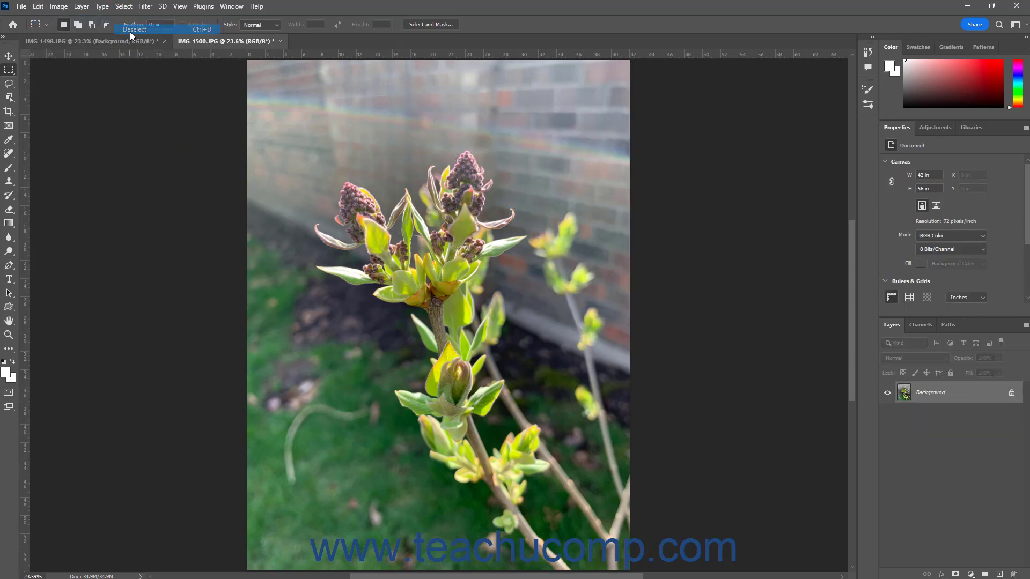
left_click(39, 6)
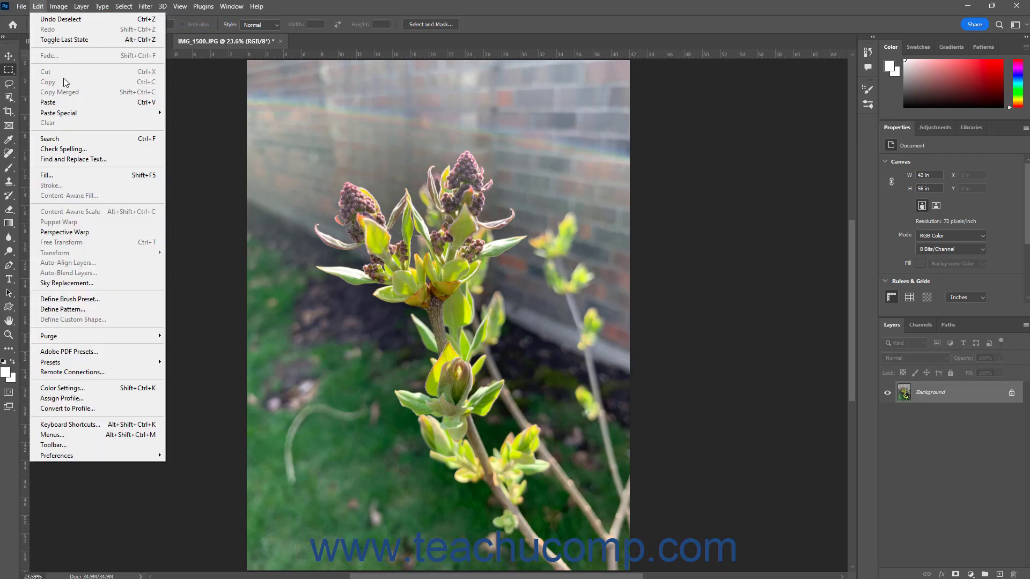
left_click(64, 102)
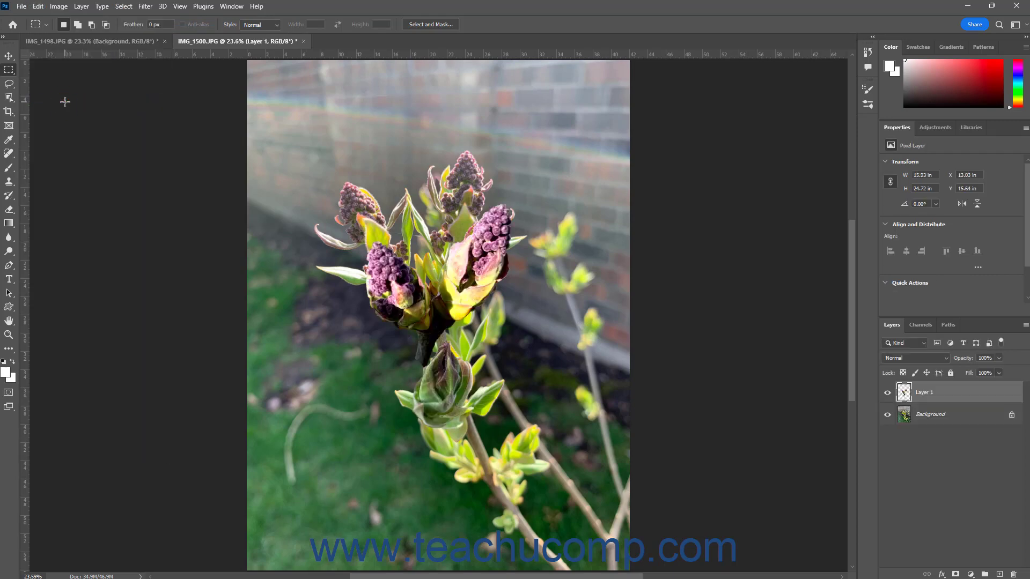
- Scale the pasted buds layer to about 64% and move it onto the top of the stem, committing the transform
left_click(9, 55)
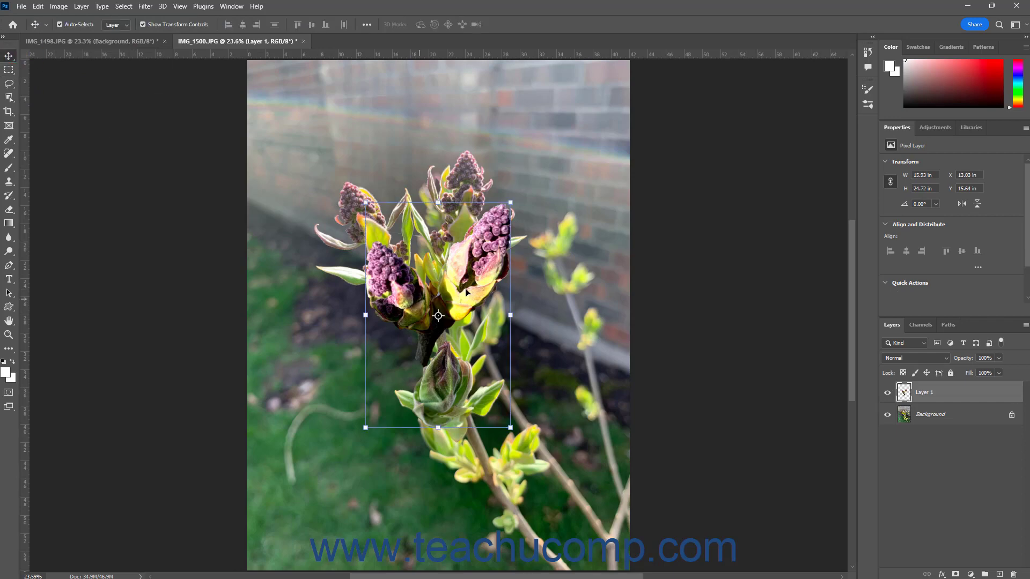
left_click(510, 204)
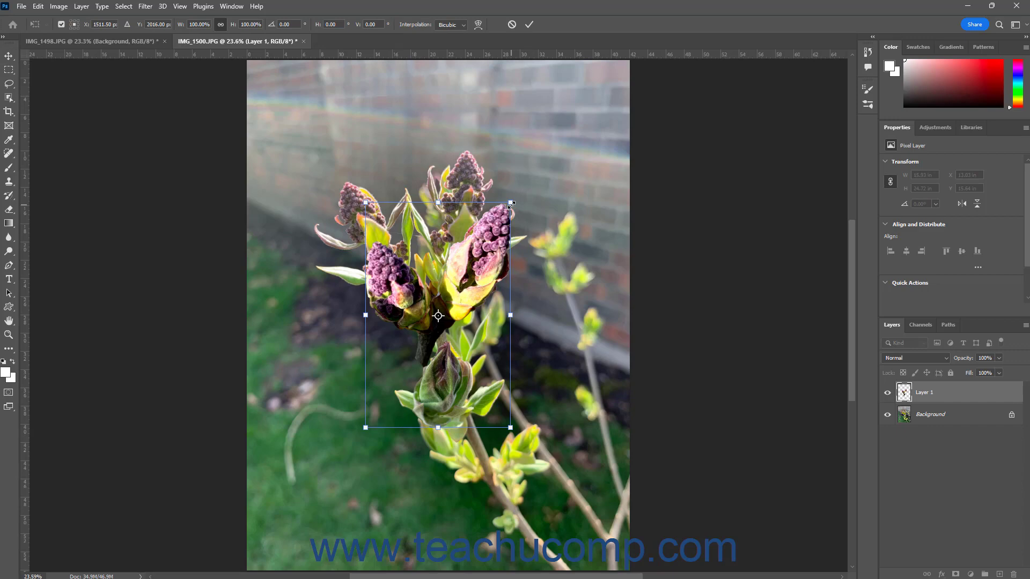
left_click_drag(510, 204, 457, 284)
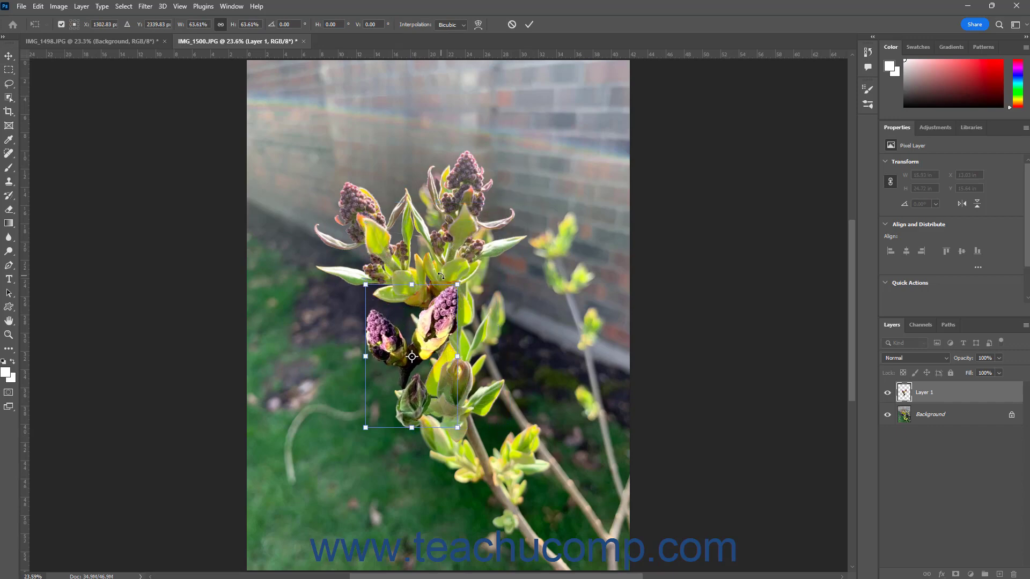
left_click_drag(416, 342, 446, 268)
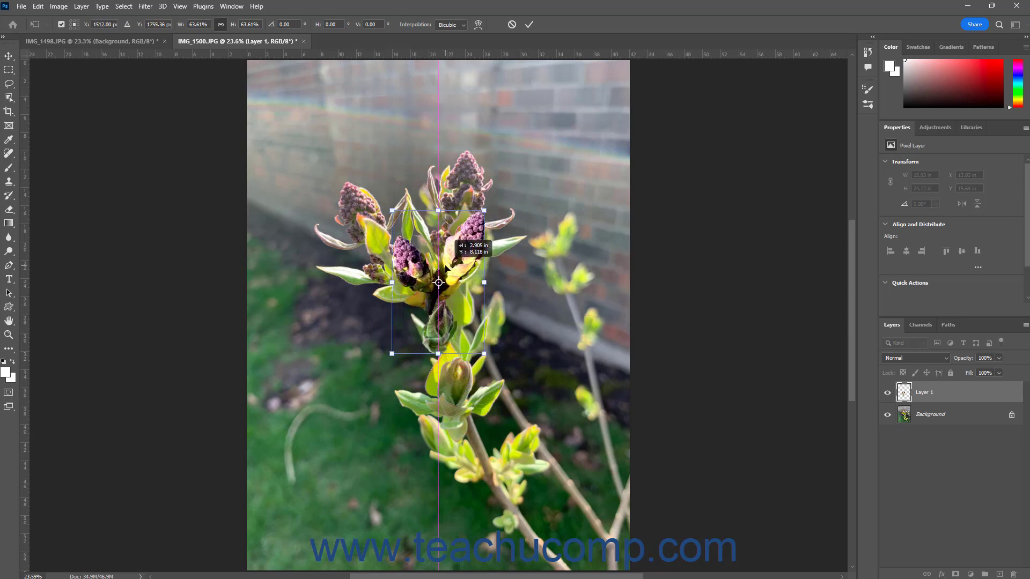
left_click(529, 24)
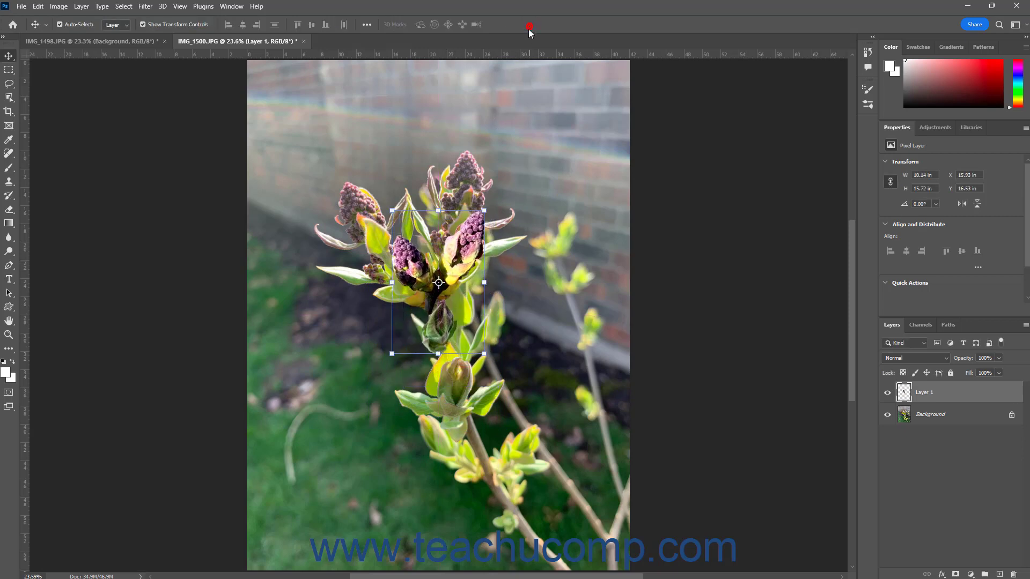
left_click(183, 233)
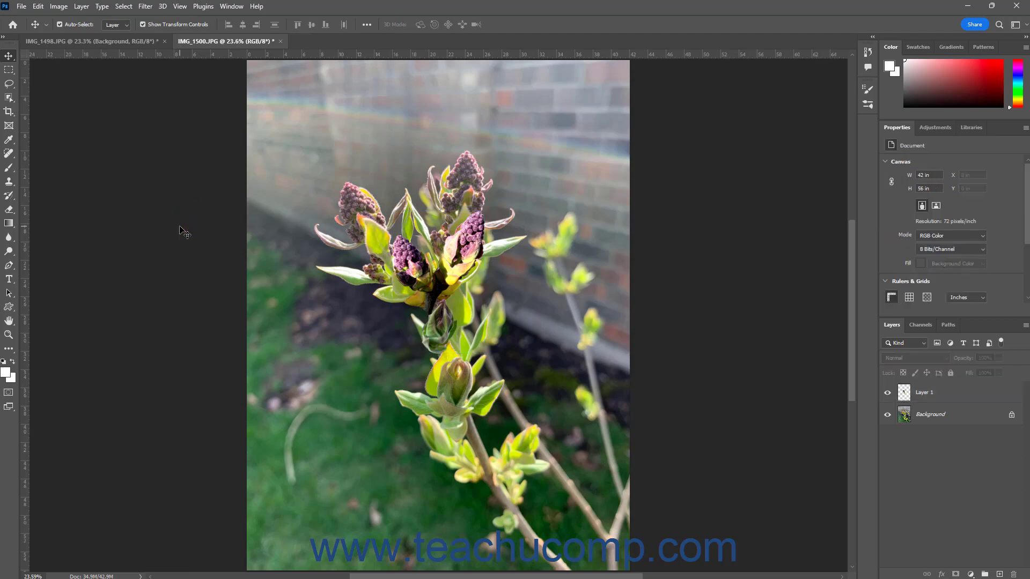